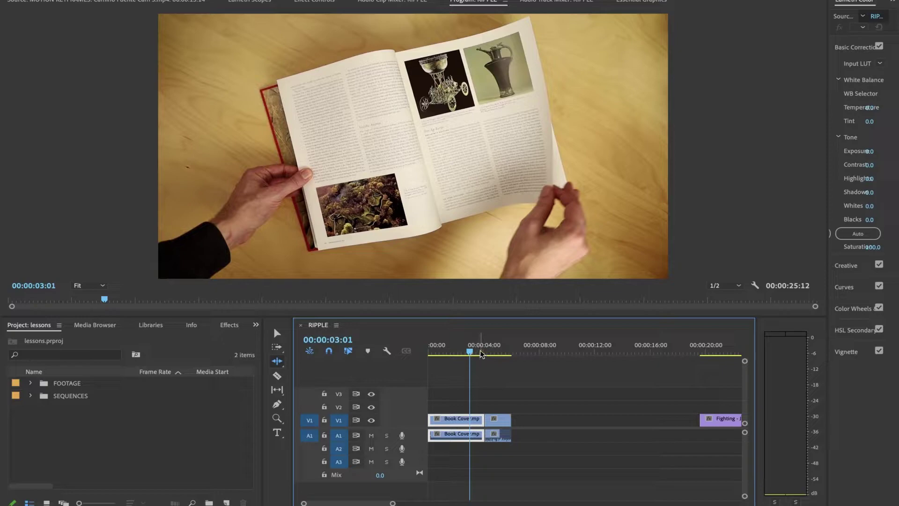
Preview the opening Book Cover footage, replaying from 00:00:02:17
mouse_move(482, 353)
left_mouse_down()
mouse_move(496, 349)
mouse_move(467, 353)
left_mouse_up()
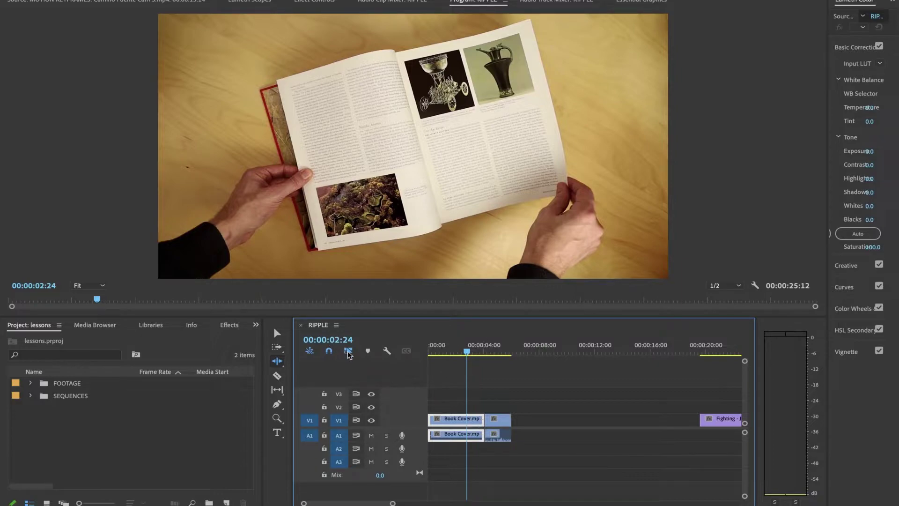
key("space")
left_click(463, 352)
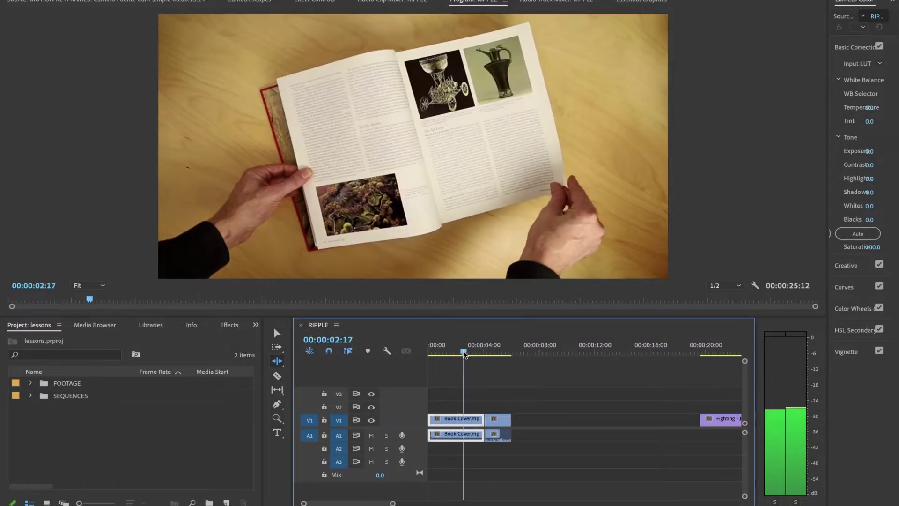
mouse_move(464, 354)
left_mouse_down()
mouse_move(494, 355)
mouse_move(469, 356)
left_mouse_up()
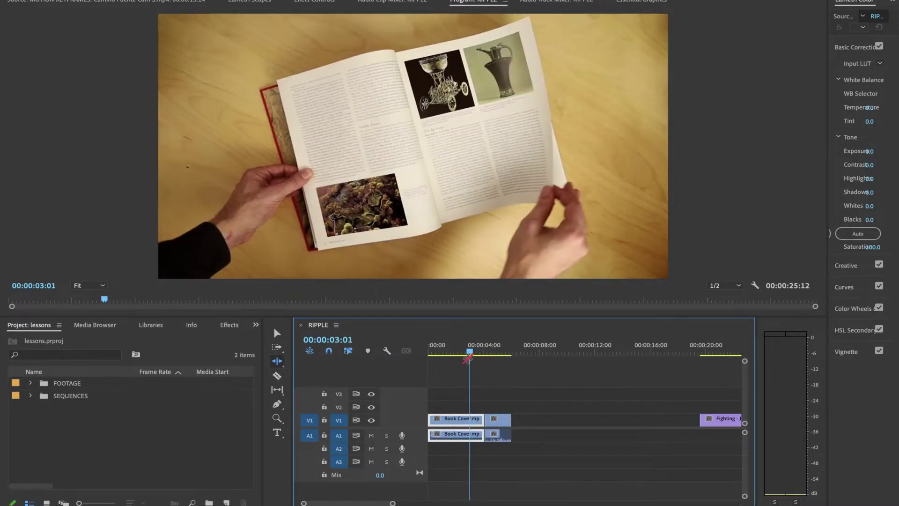
Match-frame the Book Cover clip and scrub its source back to the closed red book at 00:00:12:13
left_click(456, 406)
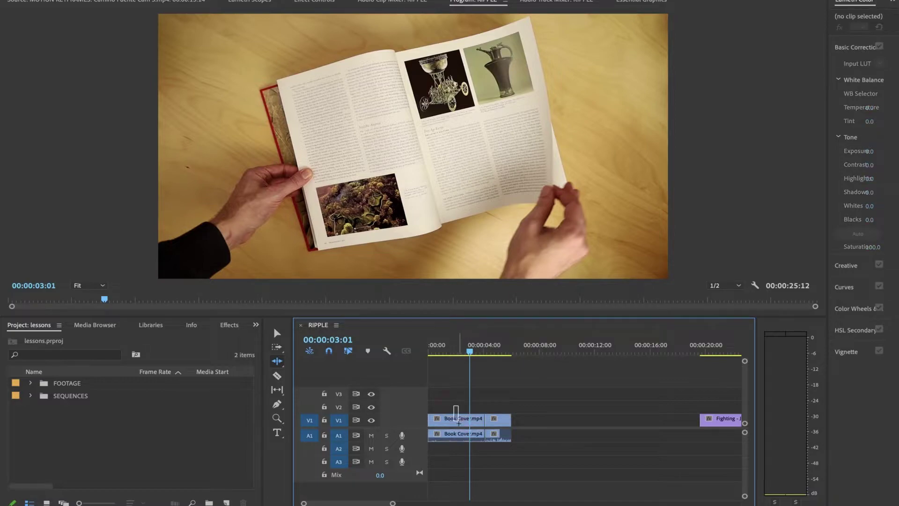
left_click(468, 421)
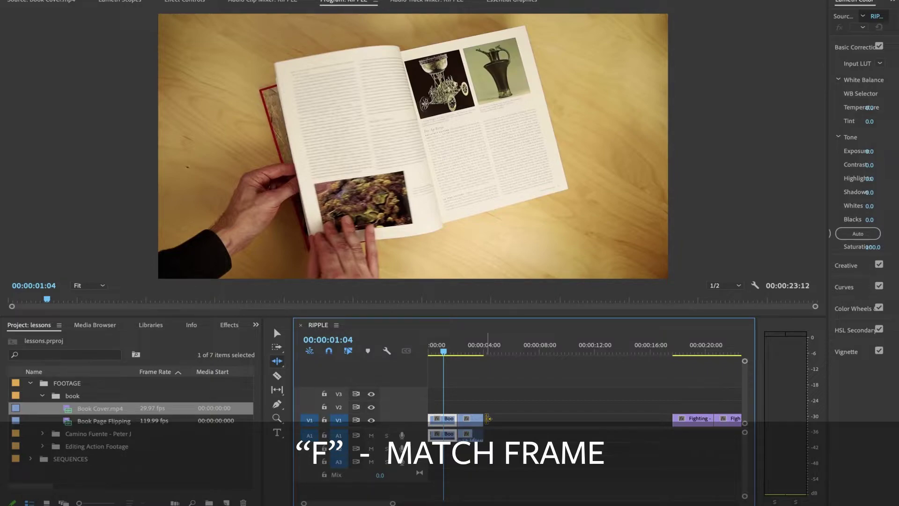
key("f")
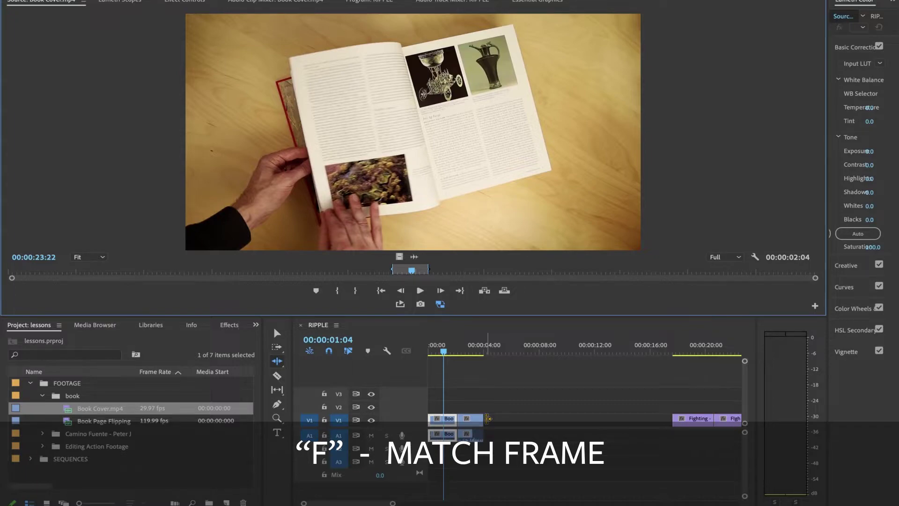
key("space")
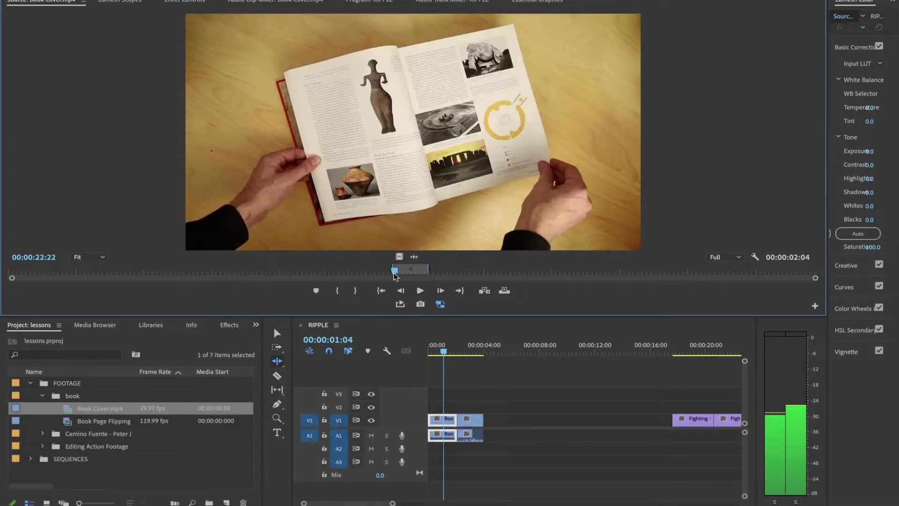
key("space")
left_click_drag(412, 276, 220, 281)
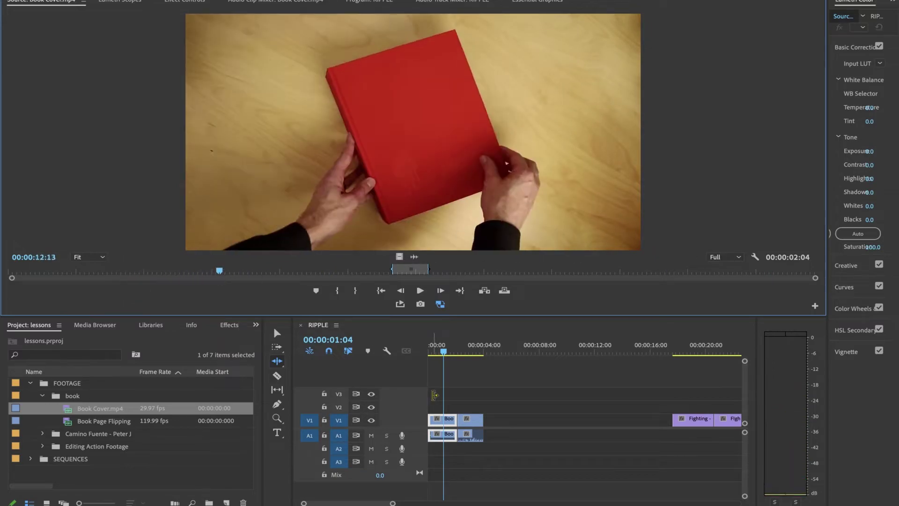
Return to the sequence start, zoom the timeline in, and park the playhead at the cut near 00:00:01:28
left_click(465, 390)
key("Home")
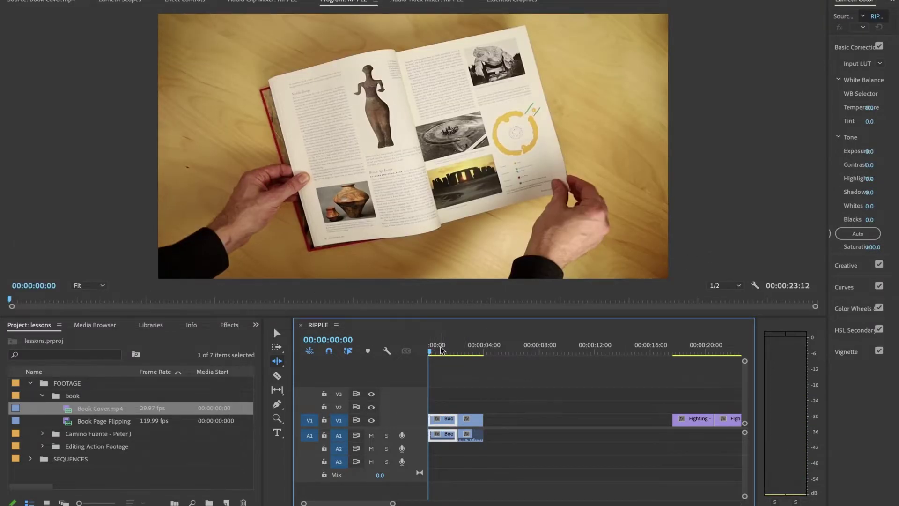
mouse_move(440, 351)
left_mouse_down()
mouse_move(466, 351)
mouse_move(432, 359)
mouse_move(431, 350)
mouse_move(450, 349)
left_mouse_up()
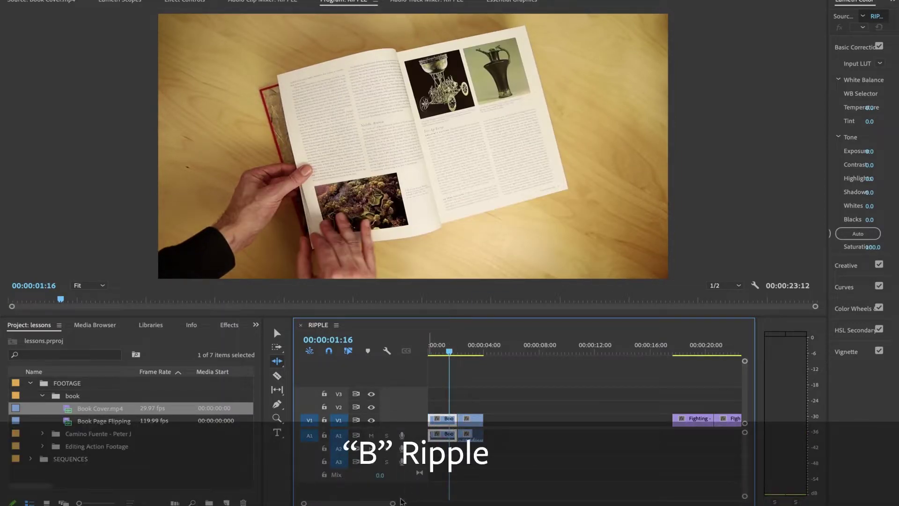
left_click_drag(393, 502, 348, 502)
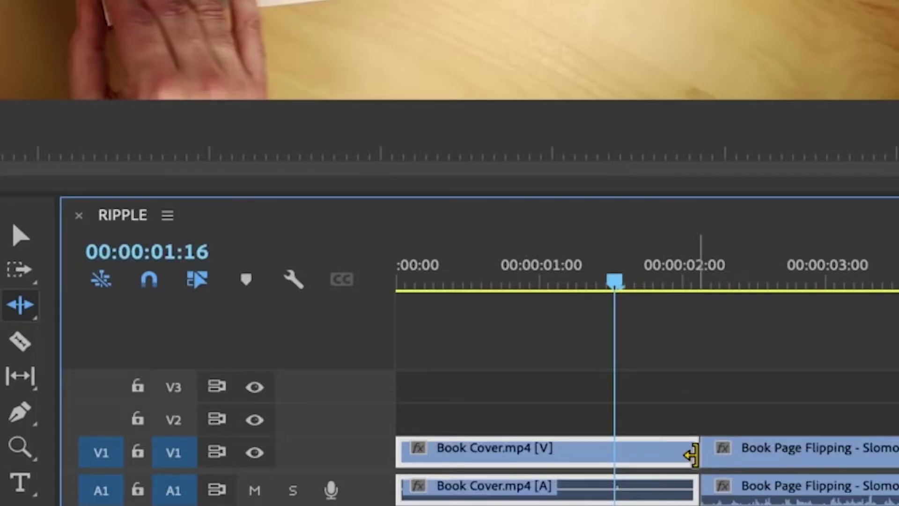
left_click(542, 352)
left_click_drag(679, 276, 672, 321)
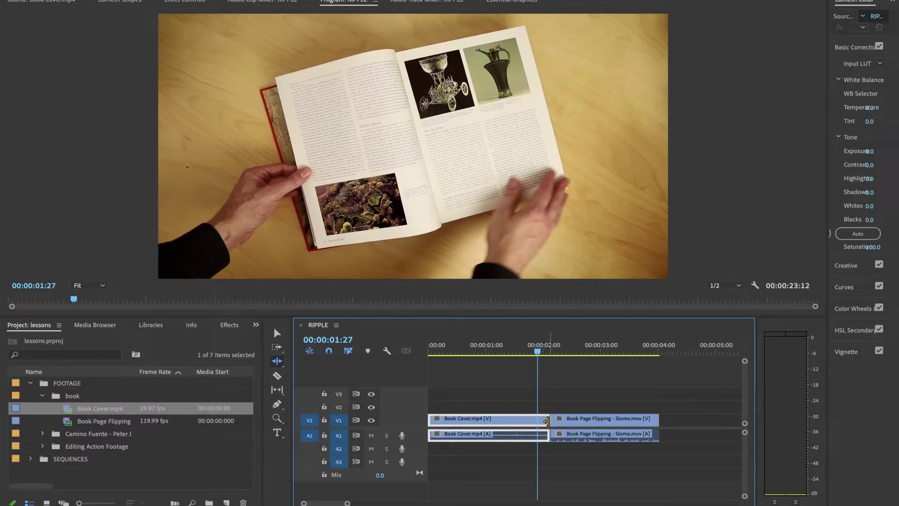
Ripple-drag Book Cover's out point right until it ends at 00:00:08:02, pushing later clips back
left_click_drag(547, 421, 639, 423)
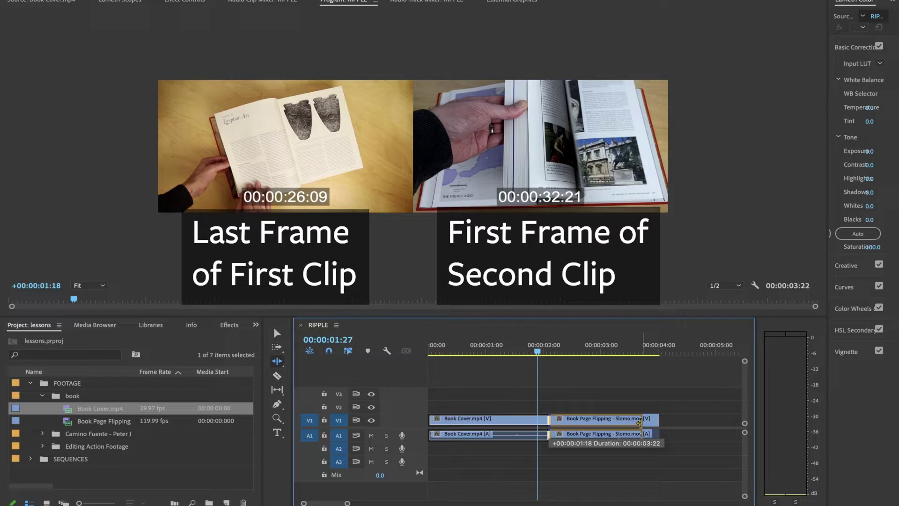
left_click_drag(639, 423, 679, 416)
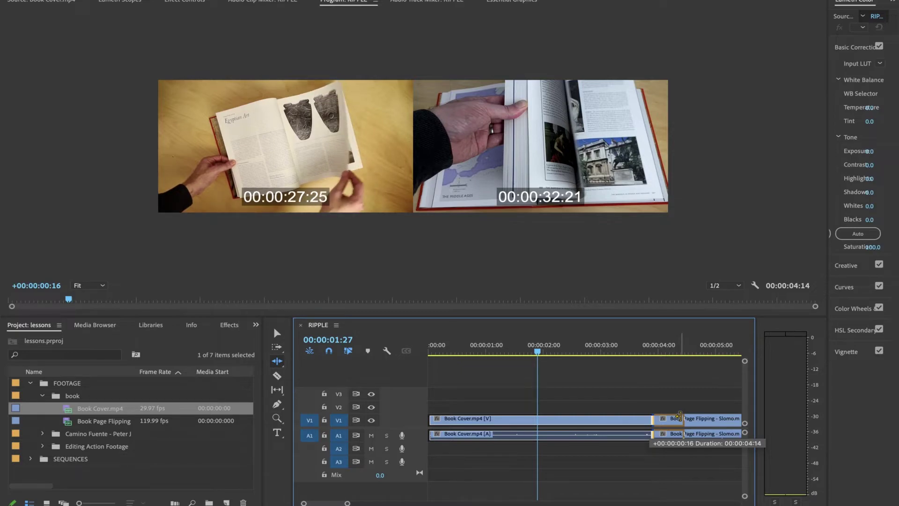
left_click_drag(679, 416, 725, 413)
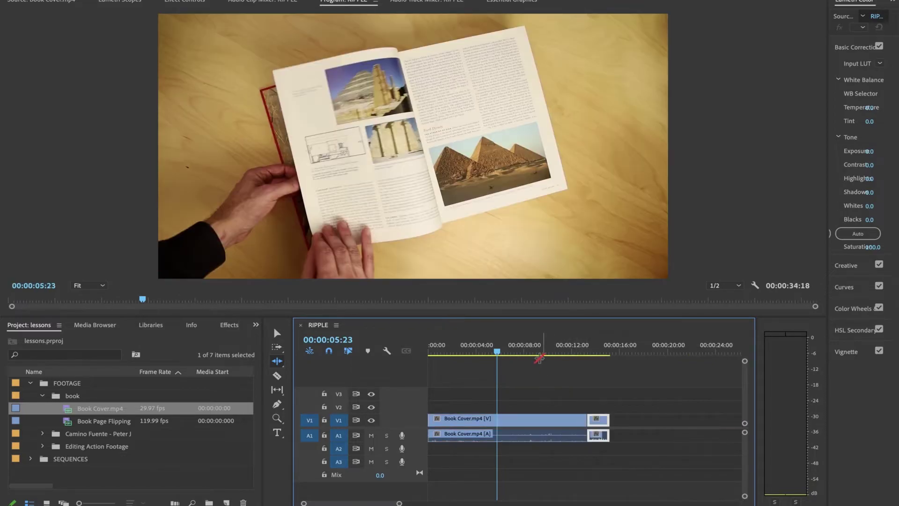
key("space")
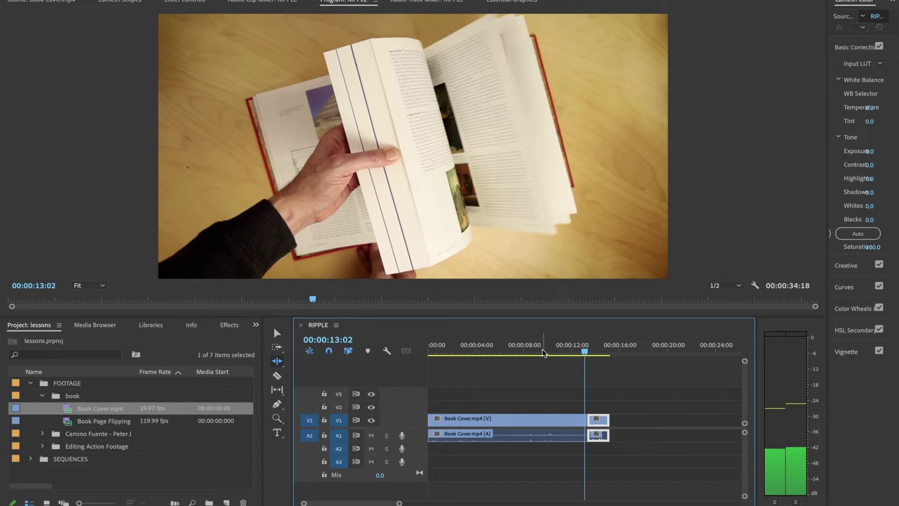
key("space")
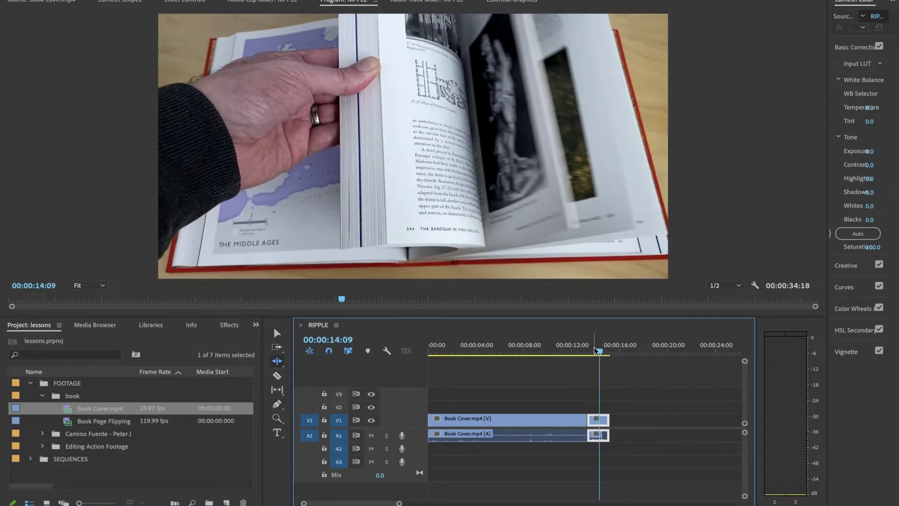
left_click(581, 350)
left_click_drag(586, 351, 576, 369)
key("space")
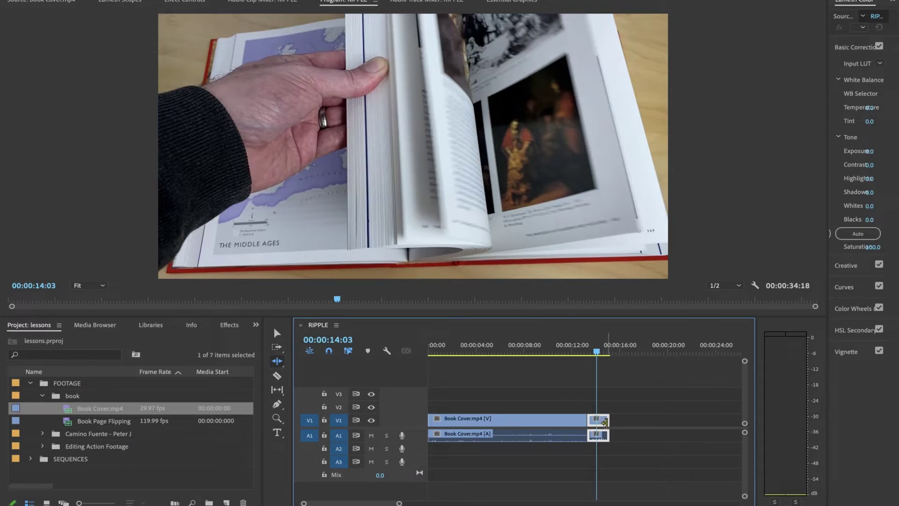
key("f")
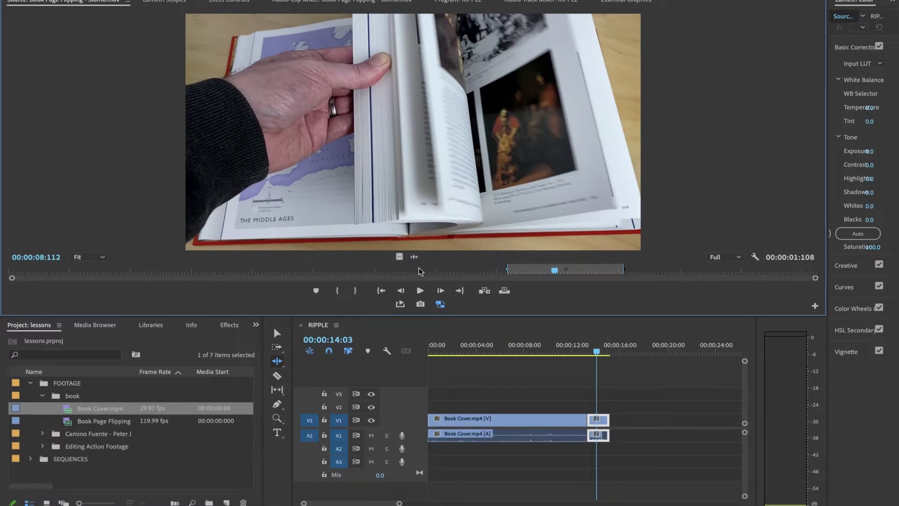
left_click_drag(422, 271, 494, 272)
left_click(586, 391)
left_click(601, 349)
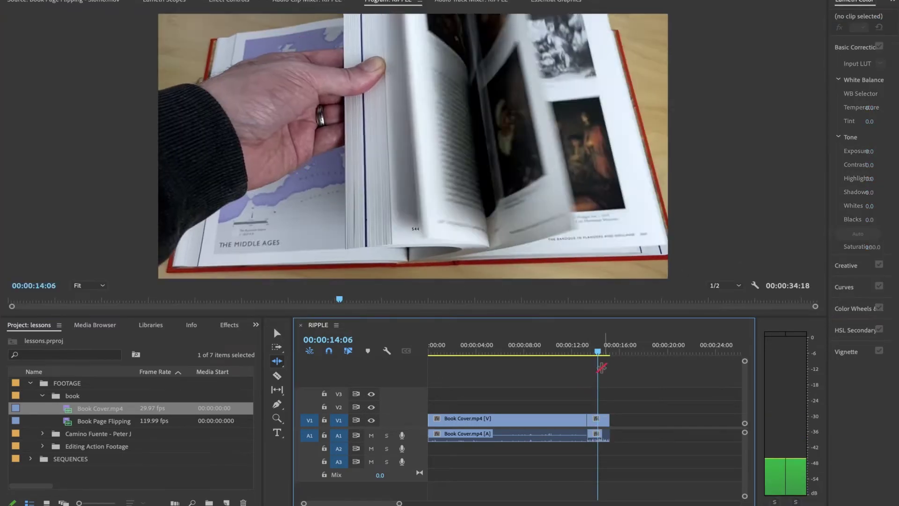
Preview the cut near 00:00:14 and replay the longer page-flipping clip from about 00:00:09:18
left_click_drag(591, 349, 589, 370)
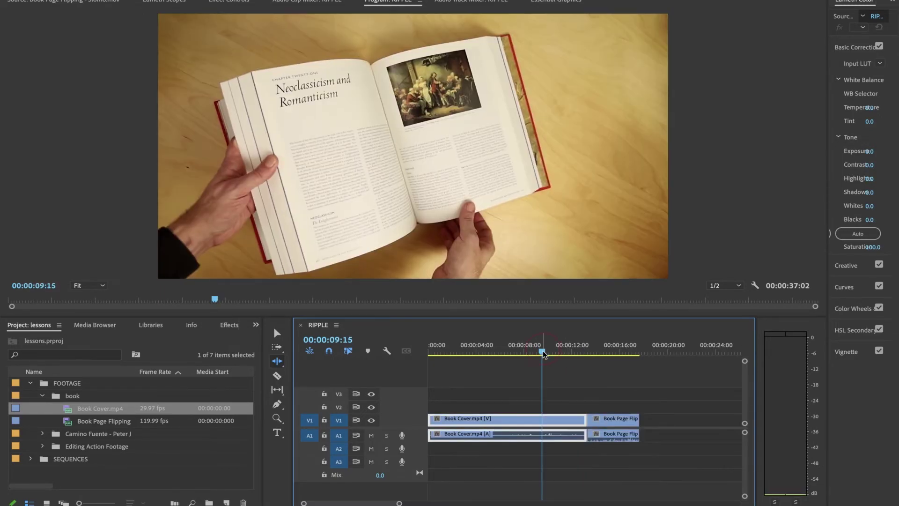
key("space")
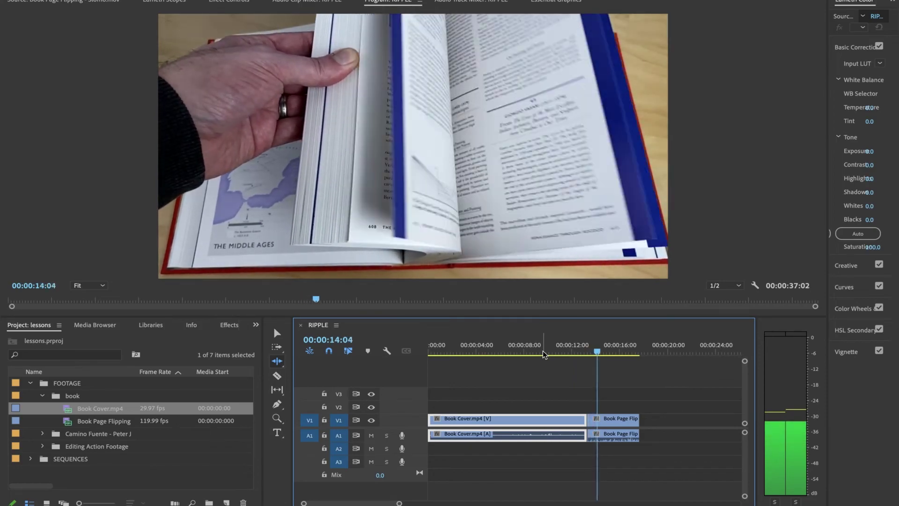
left_click(544, 350)
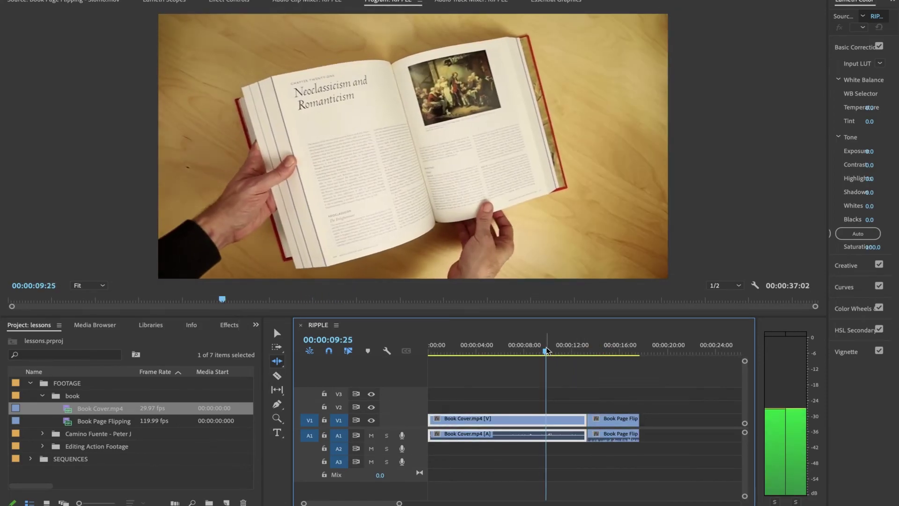